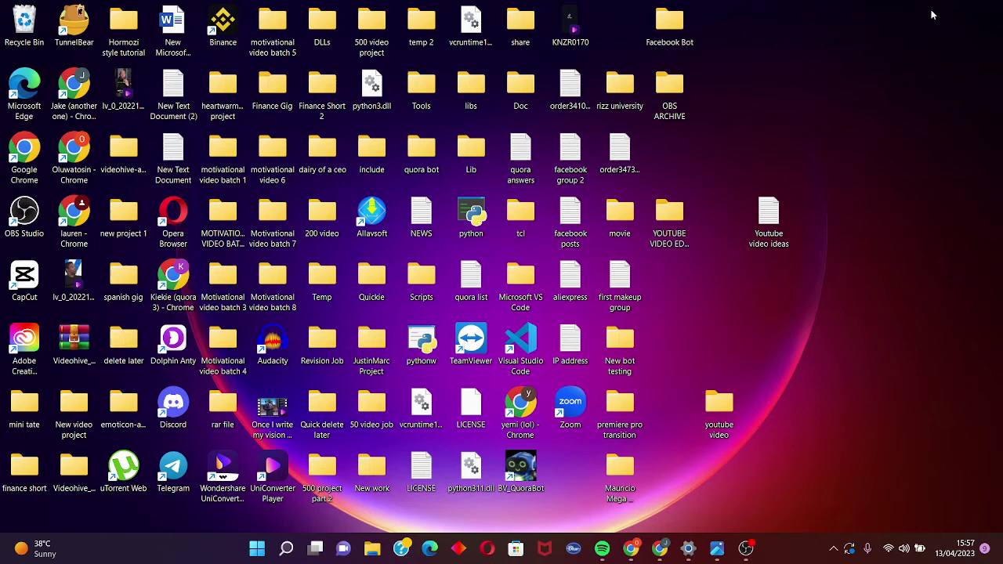
Open Control Panel from a Start search and search 'TROU' to reach the Troubleshooting page
click(256, 552)
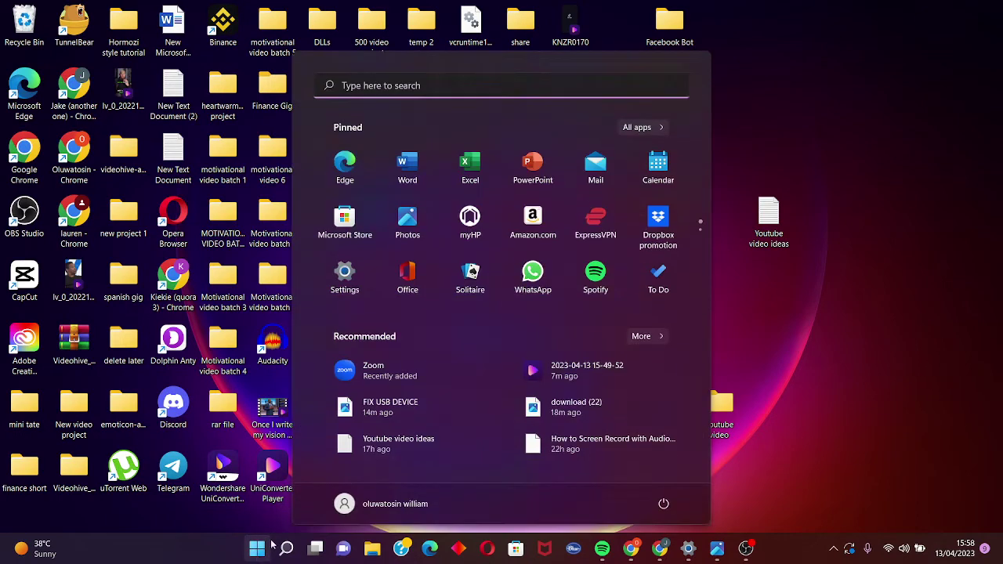
text(CON)
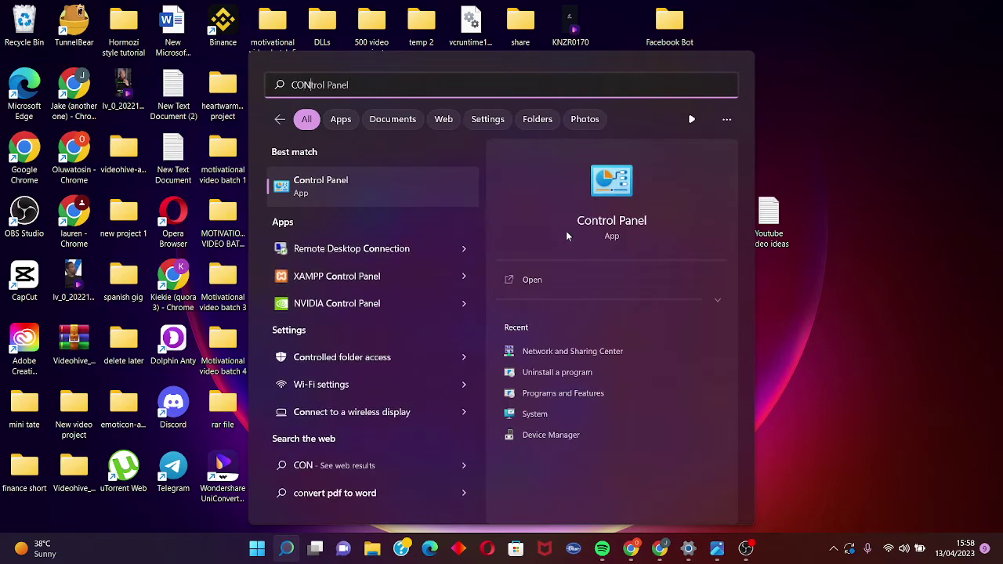
click(454, 193)
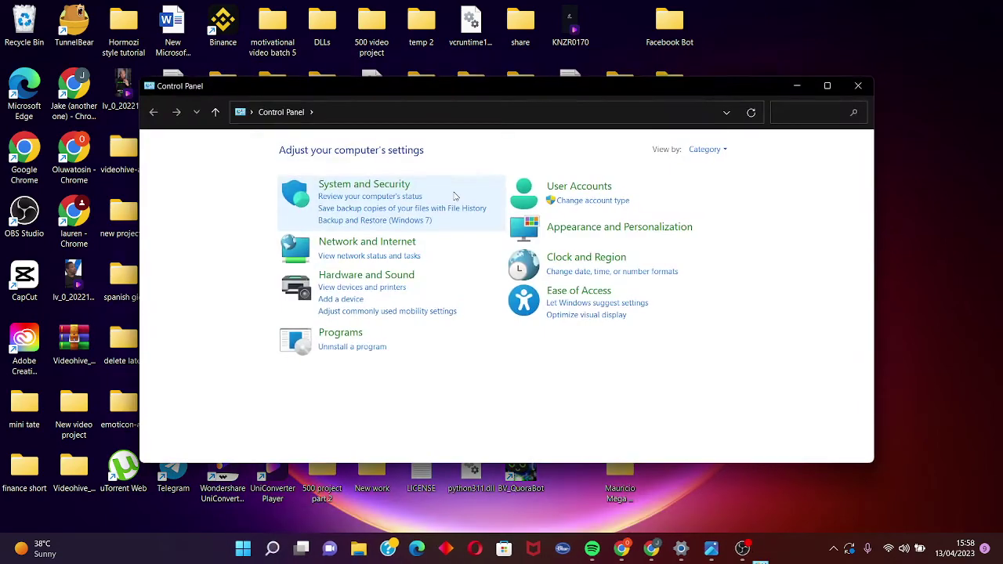
click(813, 112)
text(T)
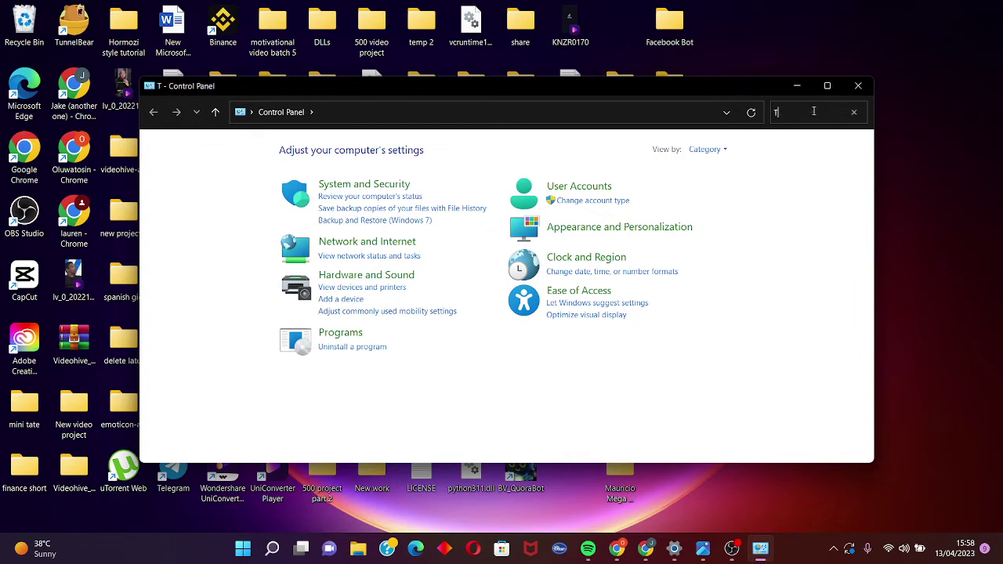
text(ROU)
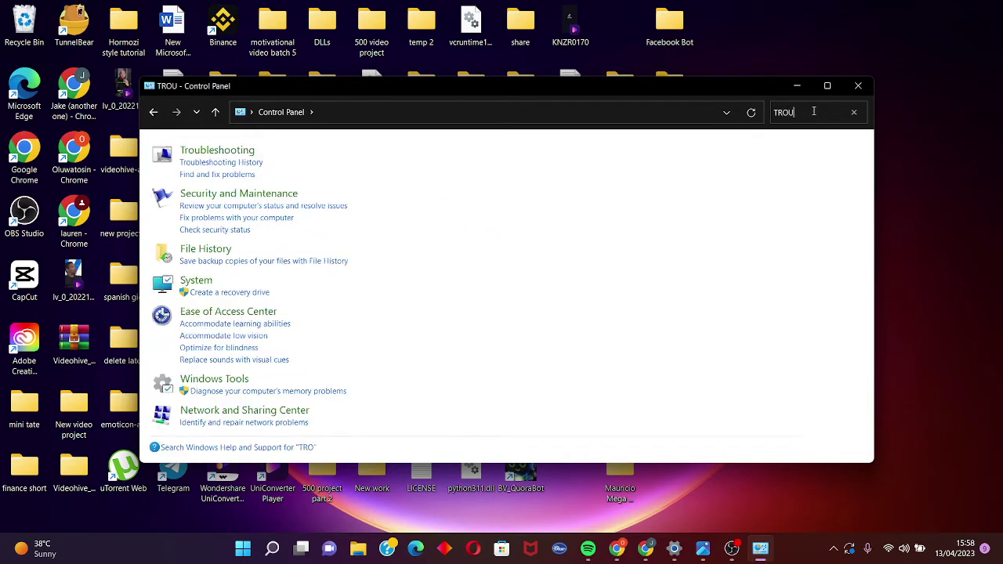
click(220, 150)
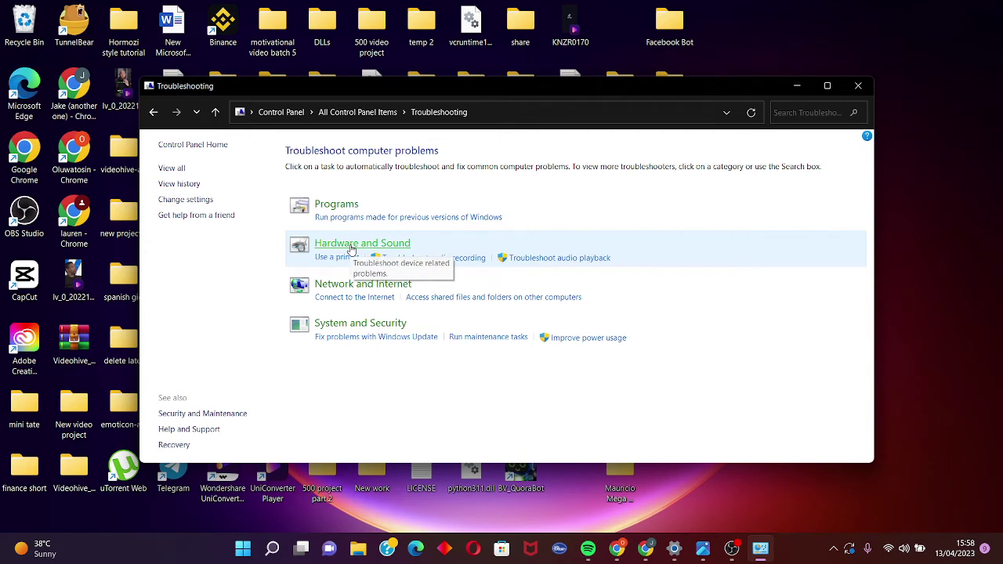
Run the Keyboard troubleshooter under Hardware and Sound with repairs applied automatically, then close it
click(351, 246)
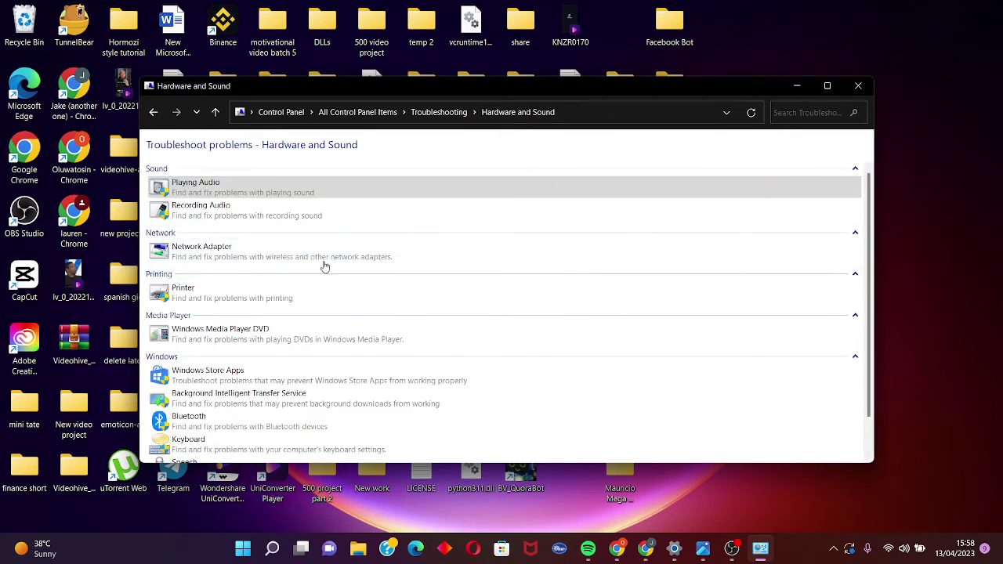
scroll(367, 302, down, 2)
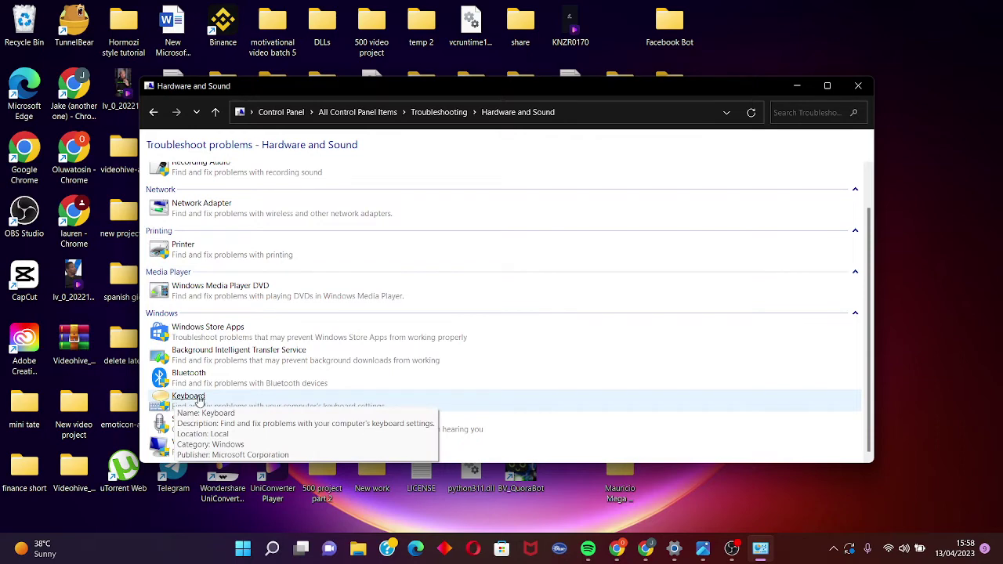
click(196, 398)
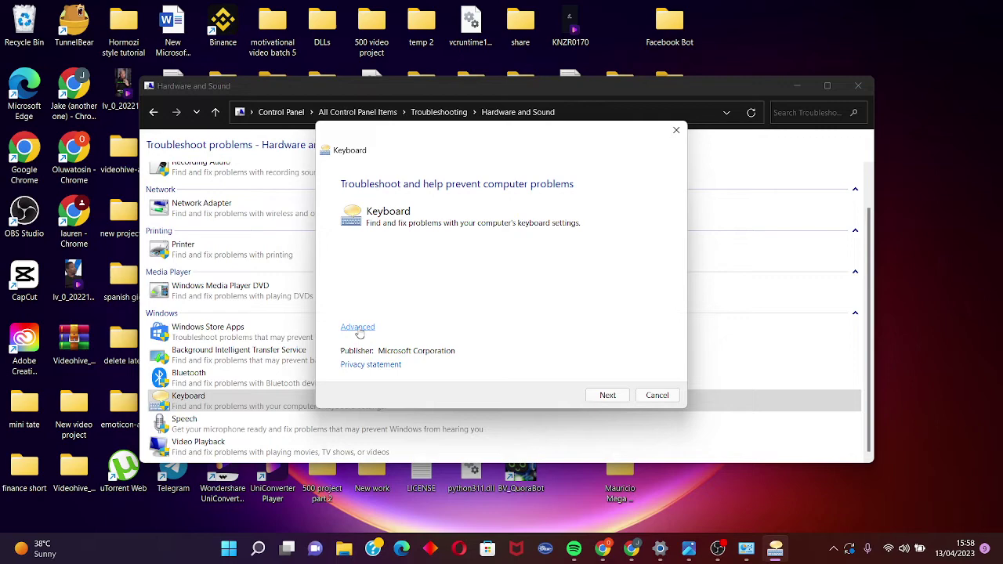
click(359, 327)
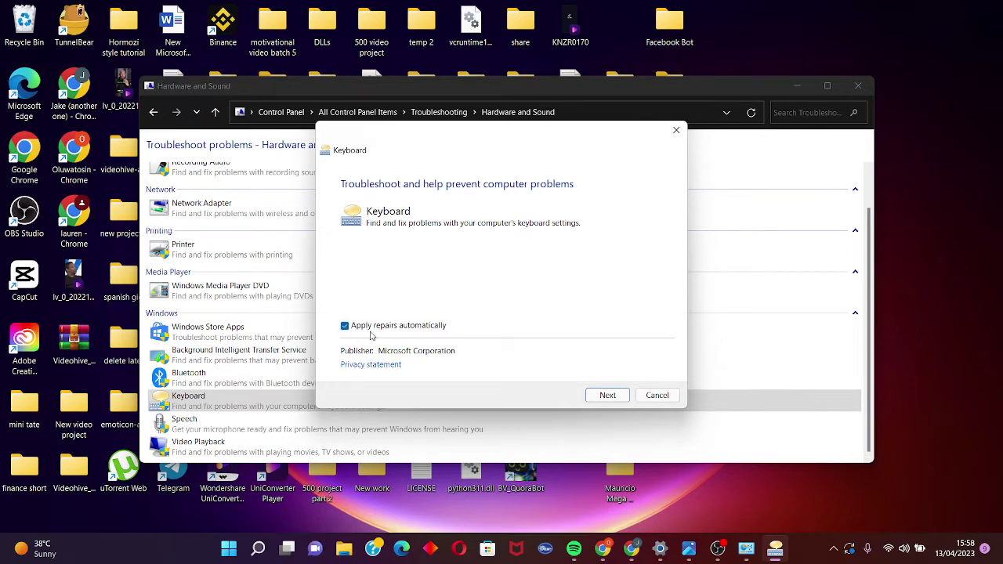
click(618, 396)
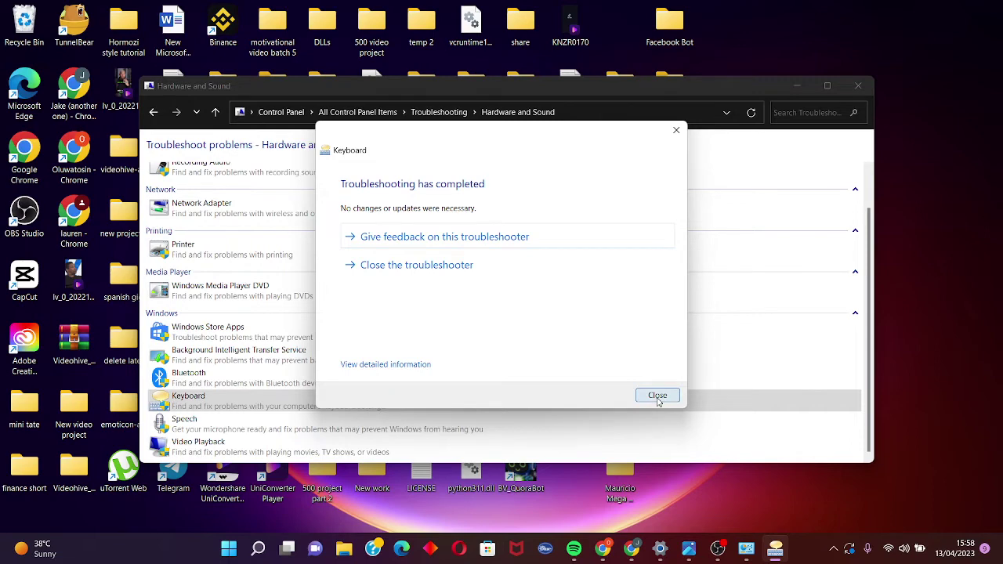
click(658, 395)
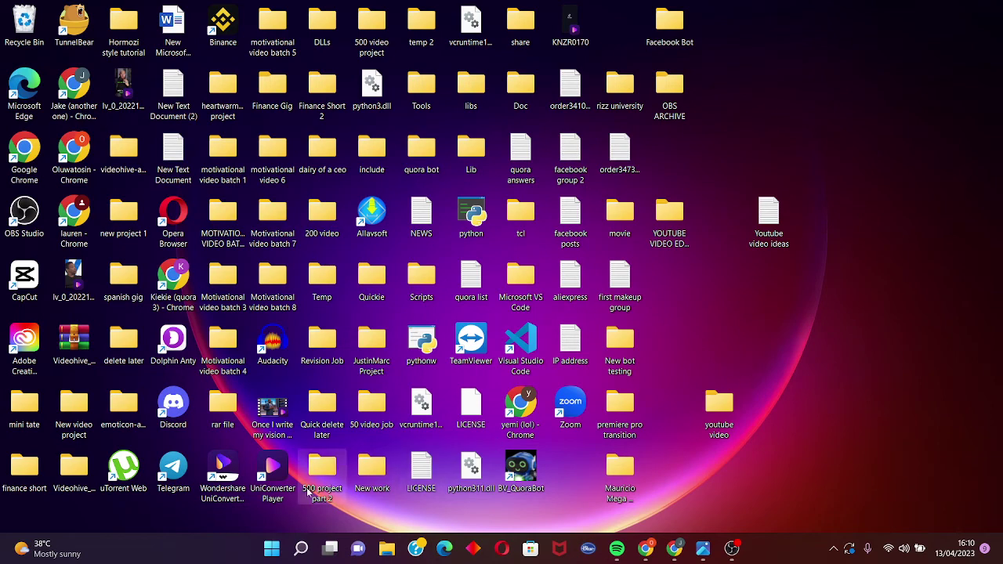
Open the Run app from a Start search for 'RUN' and enter DEVMGMT.MSC
click(271, 551)
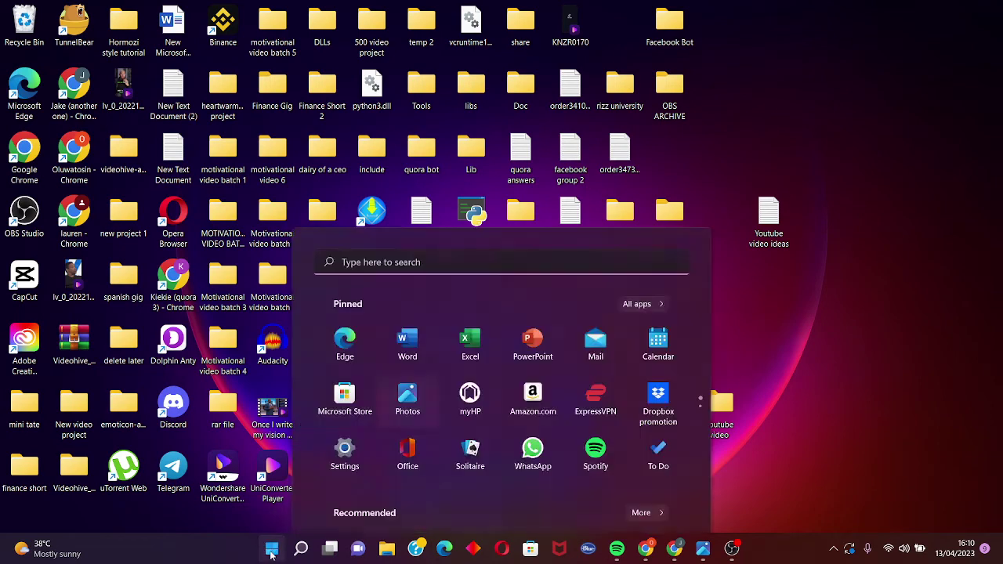
text(R)
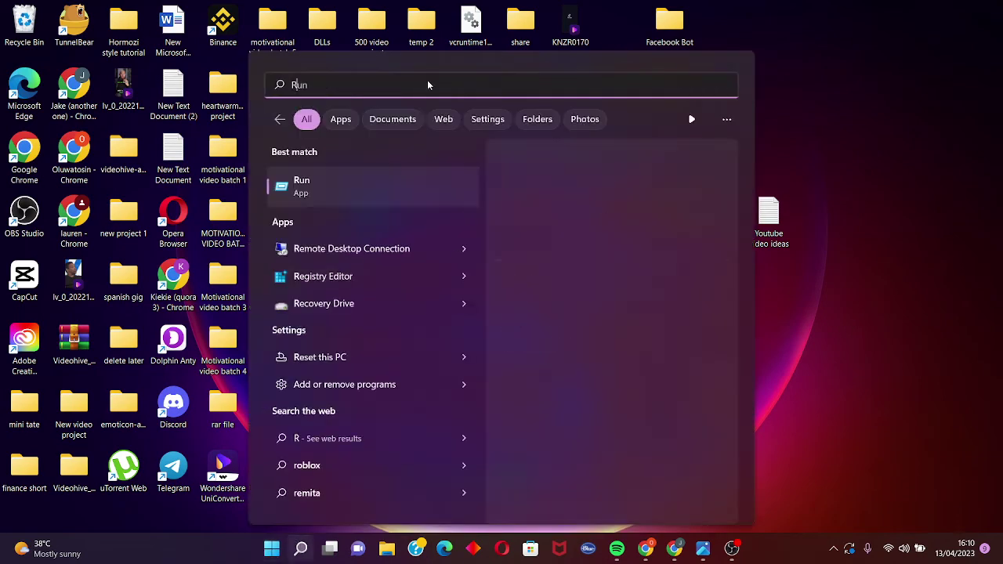
text(UN)
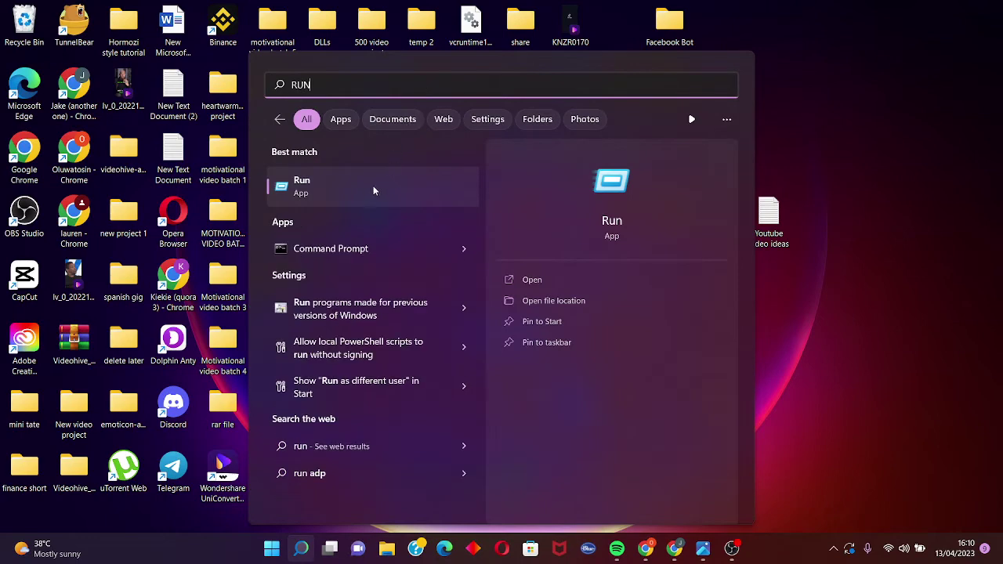
click(373, 185)
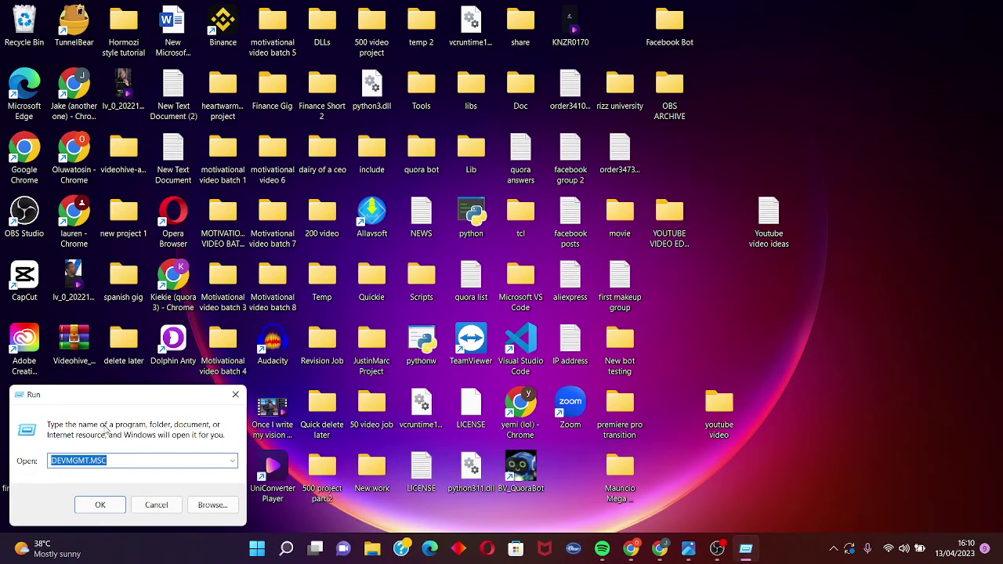
text(DE)
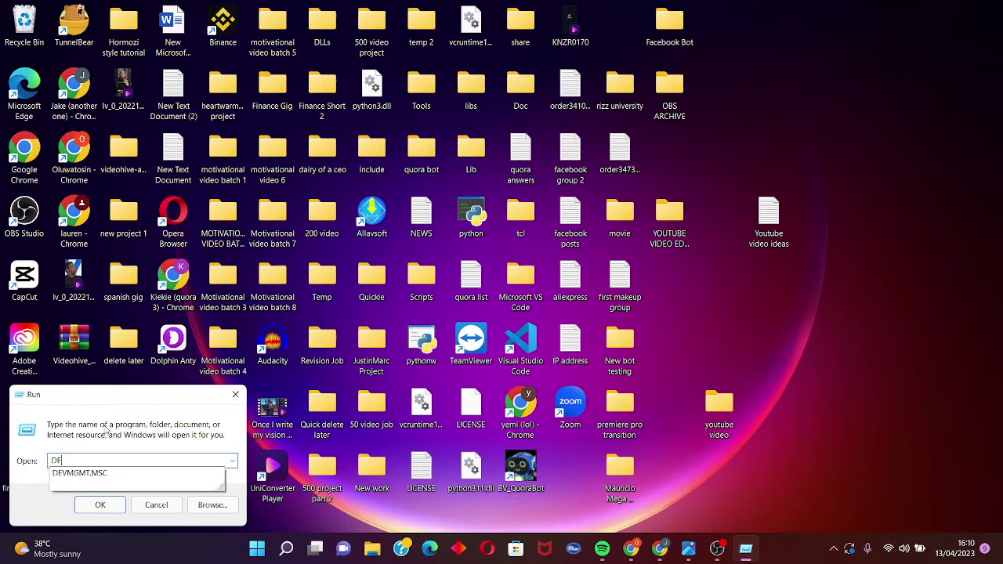
text(VM)
text(GMT)
text(.MS)
text(C)
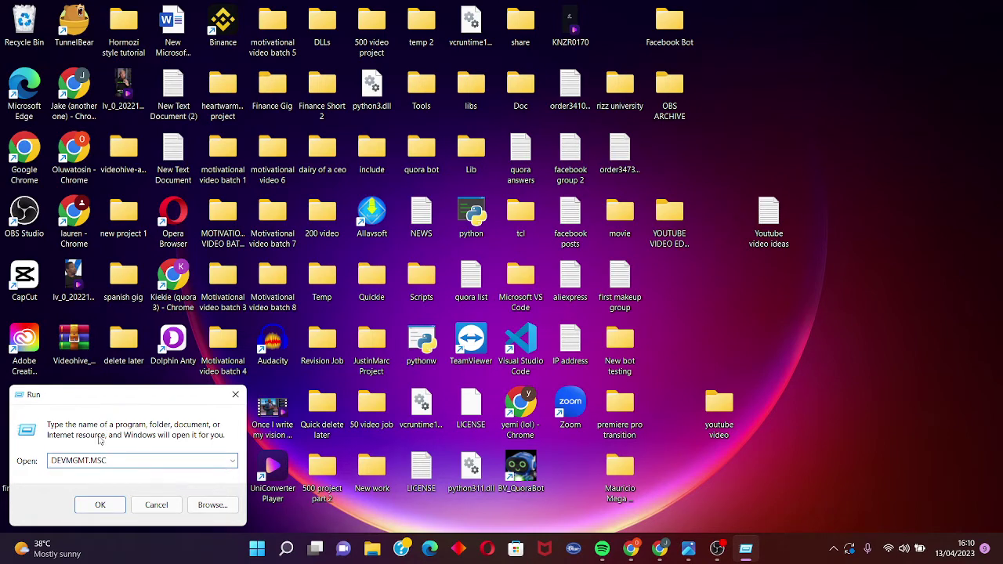
Launch Device Manager, expand Universal Serial Bus controllers, and update the USB Composite Device driver
click(109, 505)
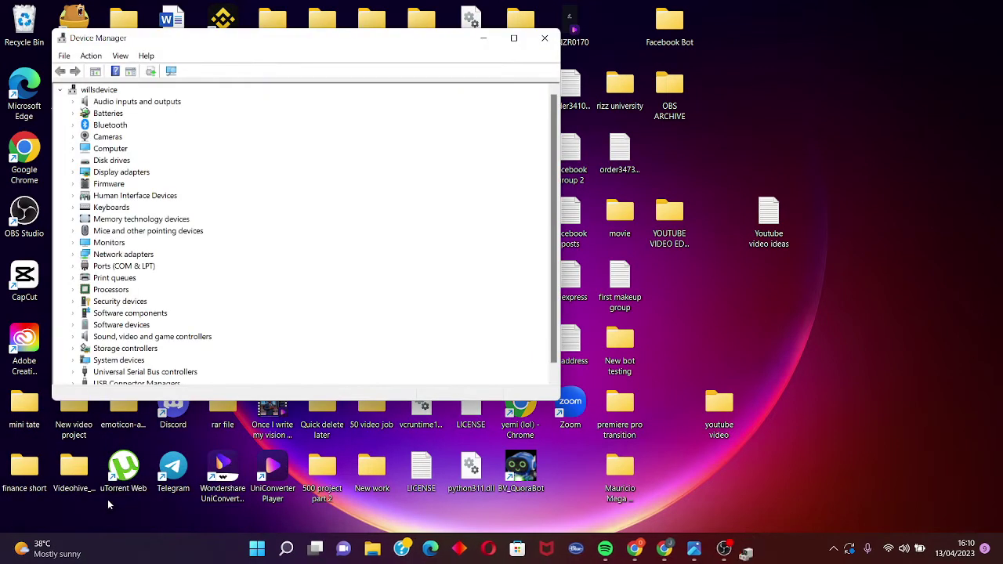
scroll(210, 226, down, 1)
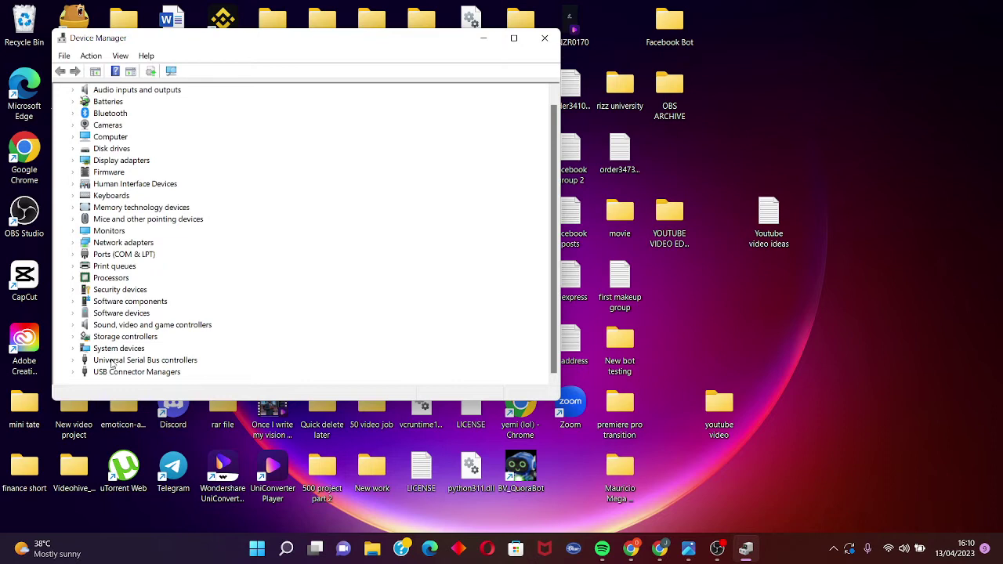
double_click(111, 361)
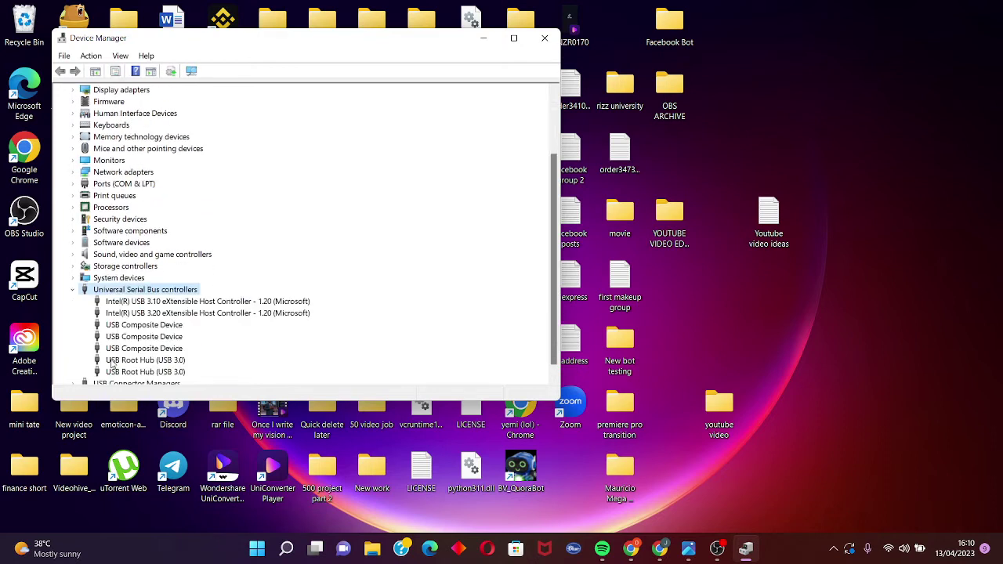
scroll(196, 349, down, 1)
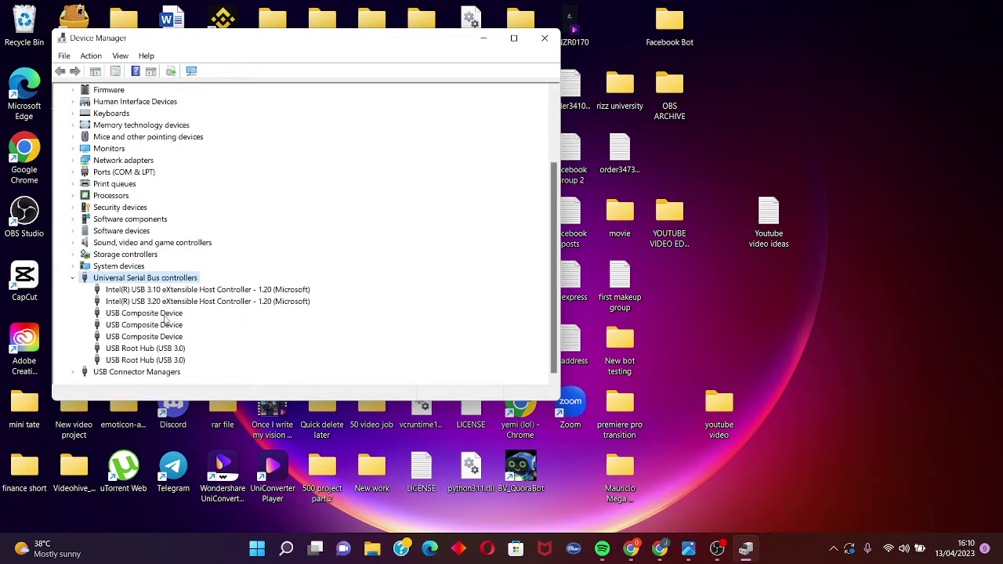
right_click(166, 317)
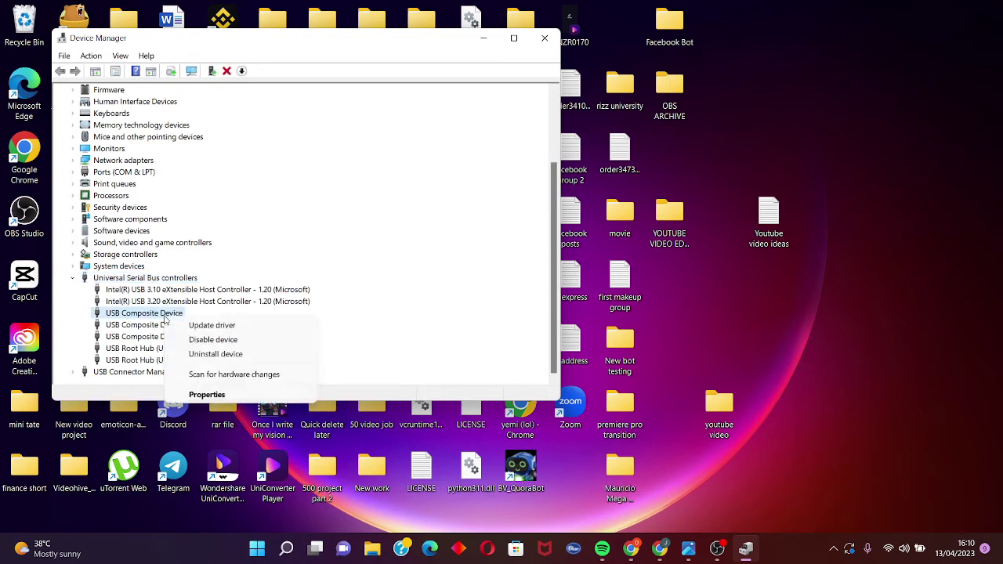
click(202, 327)
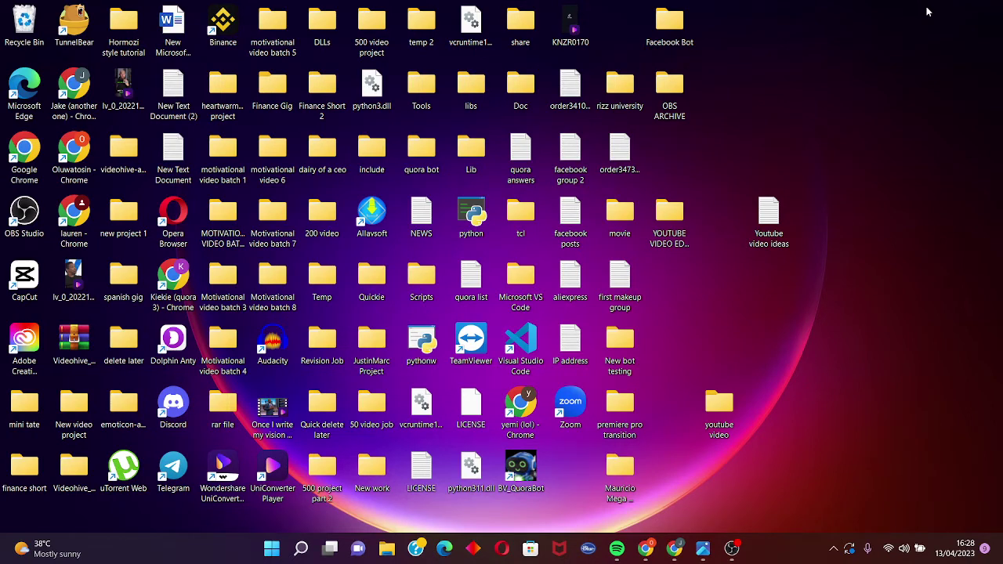
Open Task Manager from a Start search for 'tas', maximize it, and bring up Run new task
key(super)
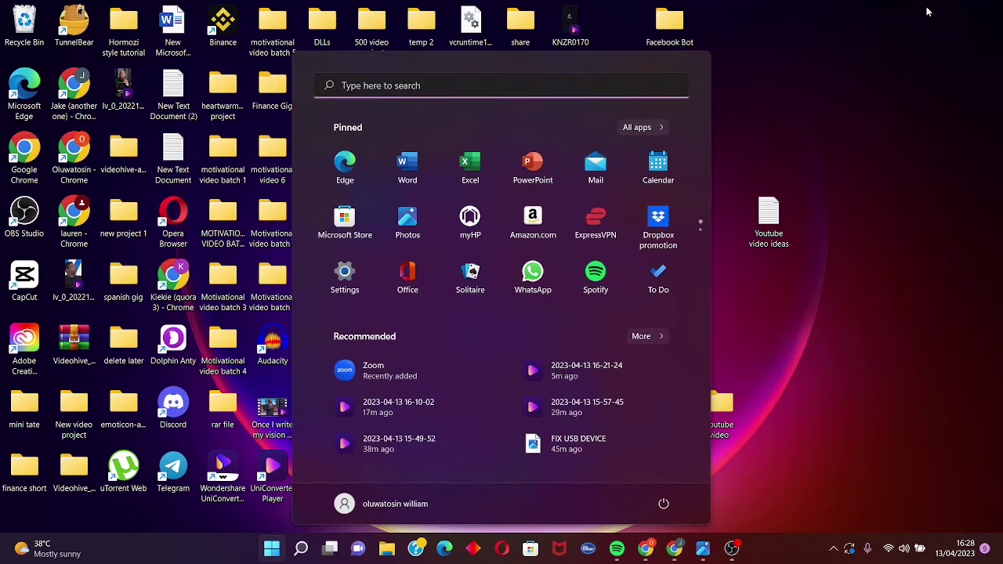
text(tas)
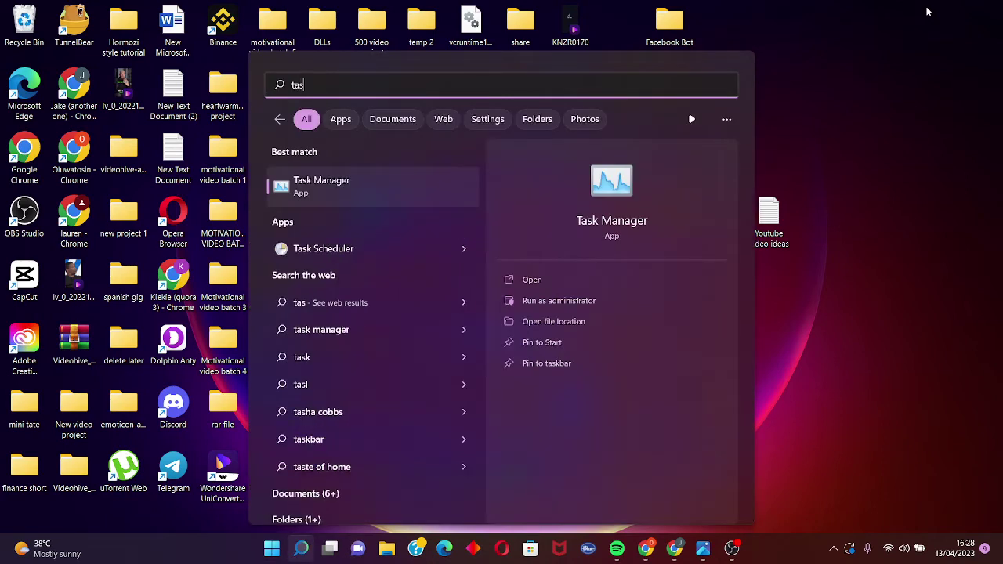
right_click(345, 182)
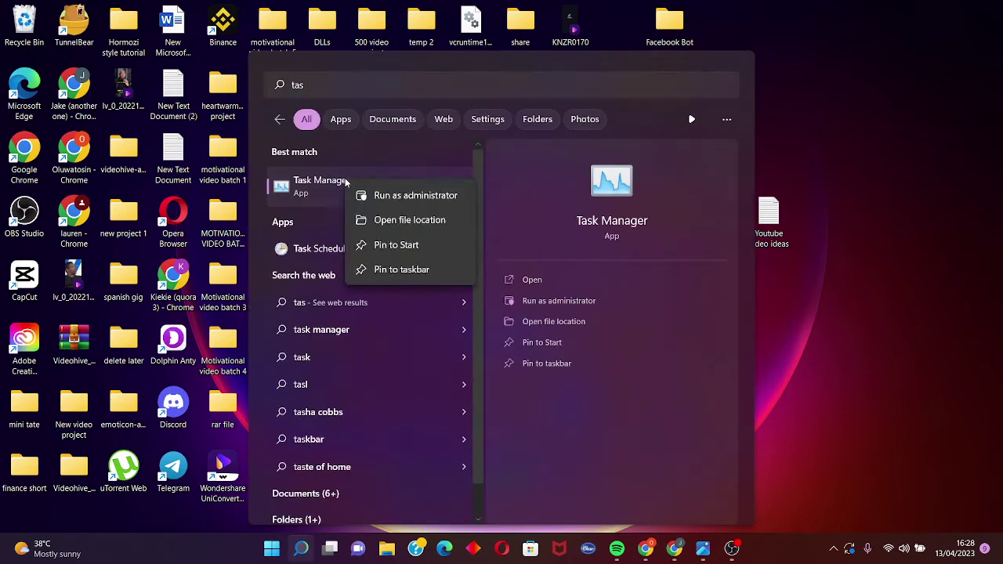
click(385, 196)
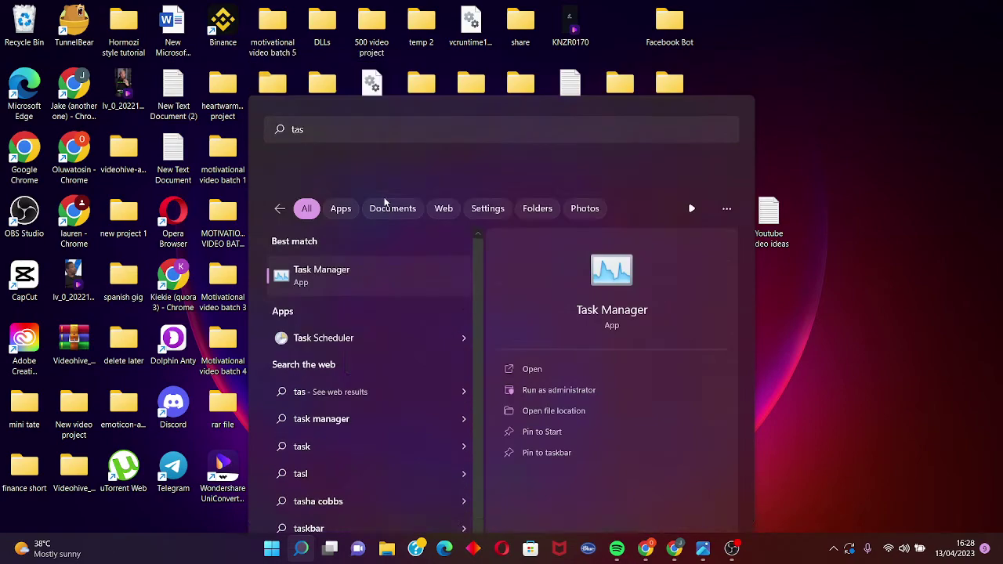
click(393, 11)
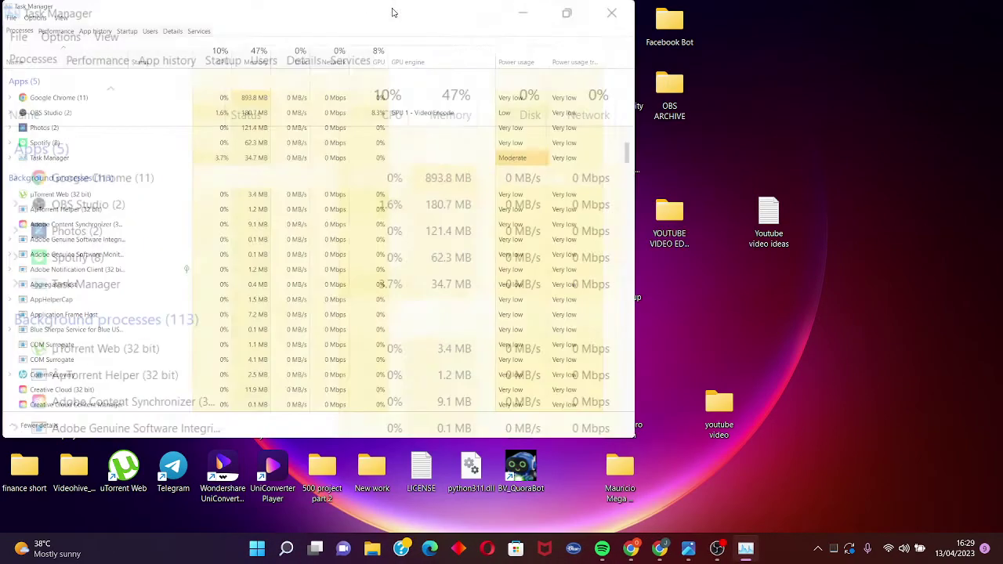
click(10, 23)
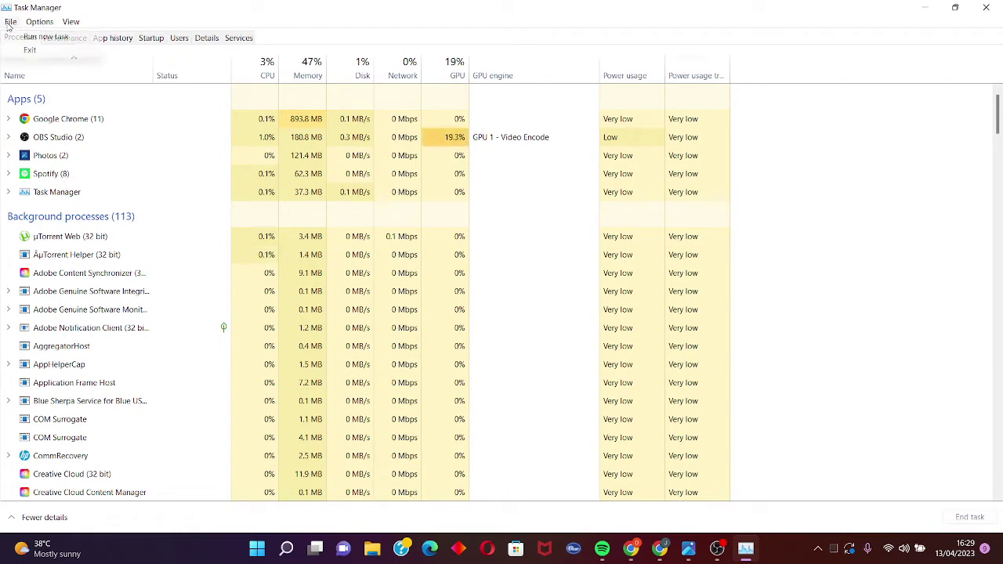
click(54, 38)
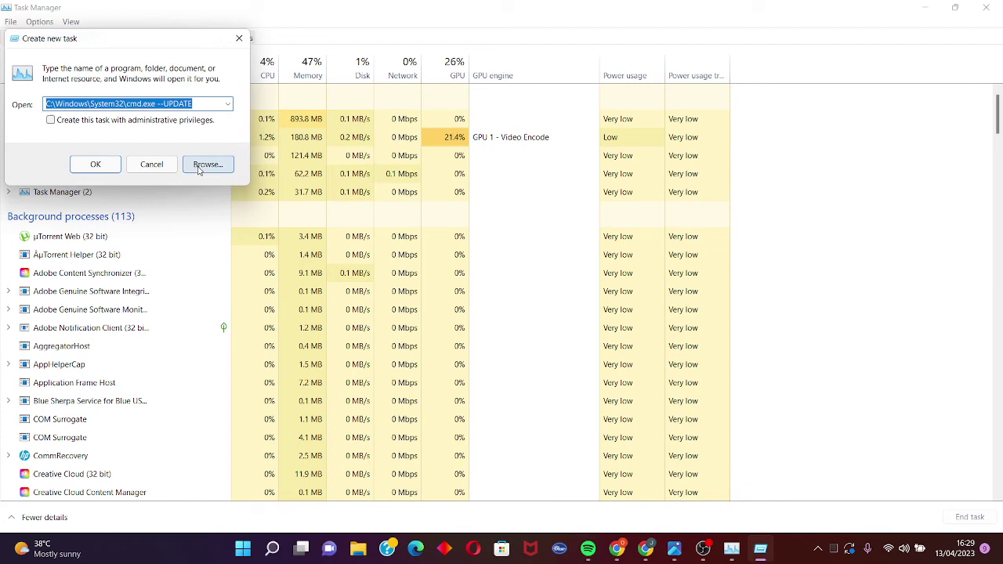
Browse from the Create new task dialog through This PC to the C:\Windows folder
click(199, 166)
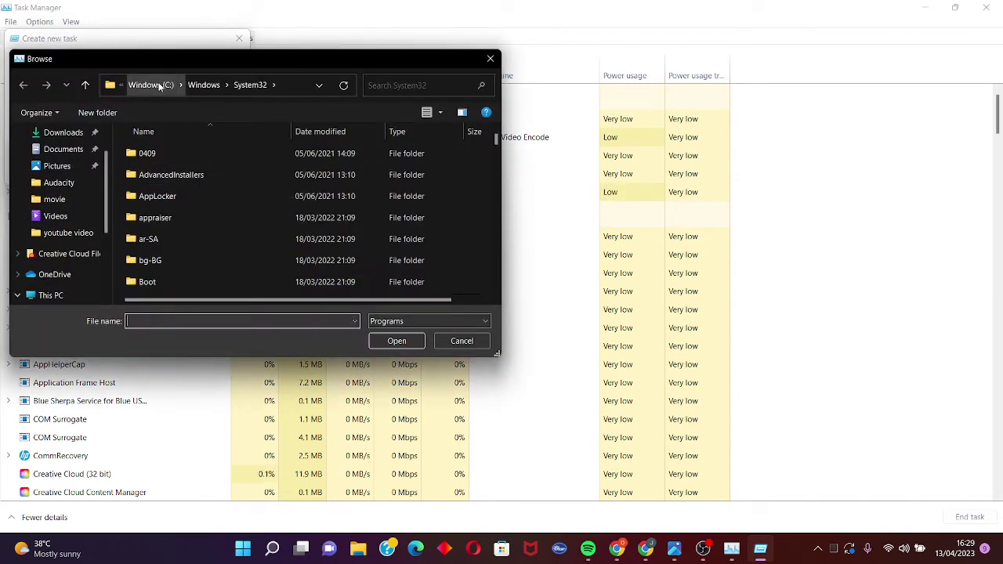
click(159, 85)
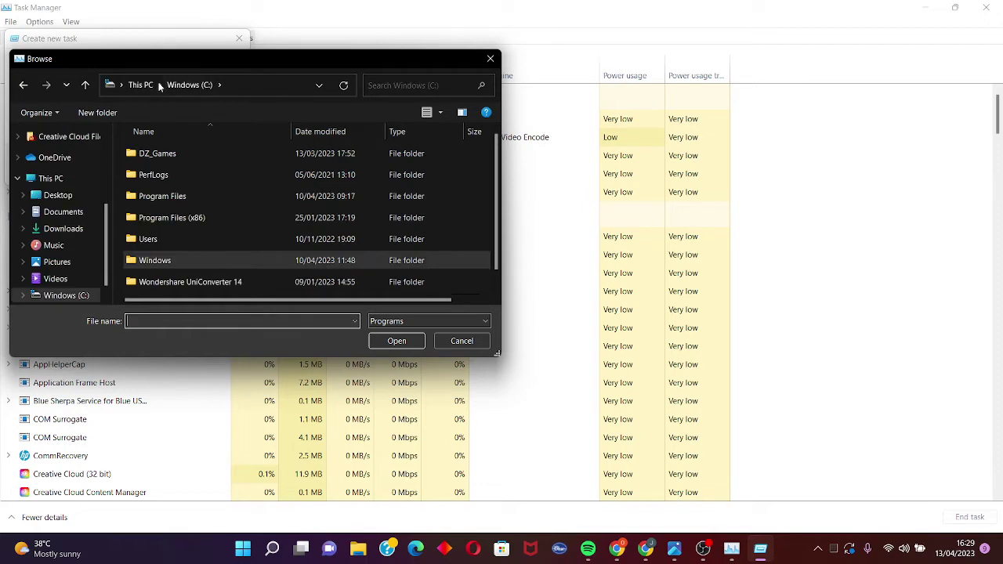
click(143, 86)
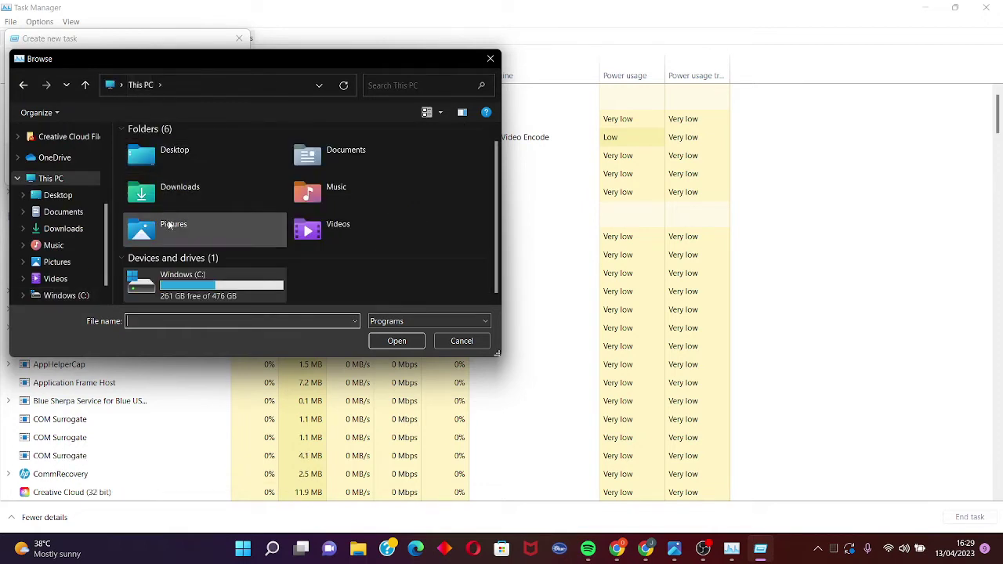
double_click(229, 294)
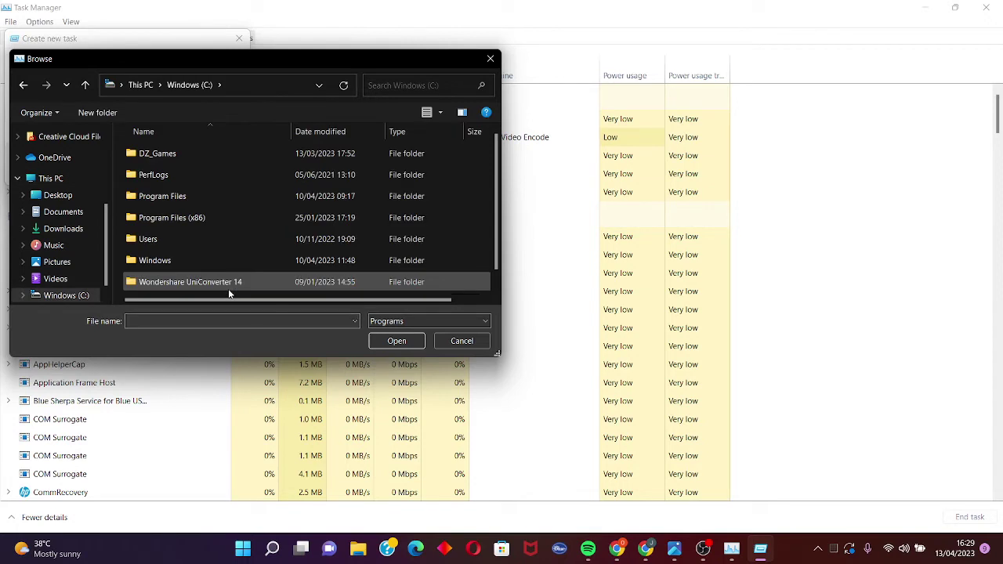
double_click(188, 267)
scroll(189, 267, down, 5)
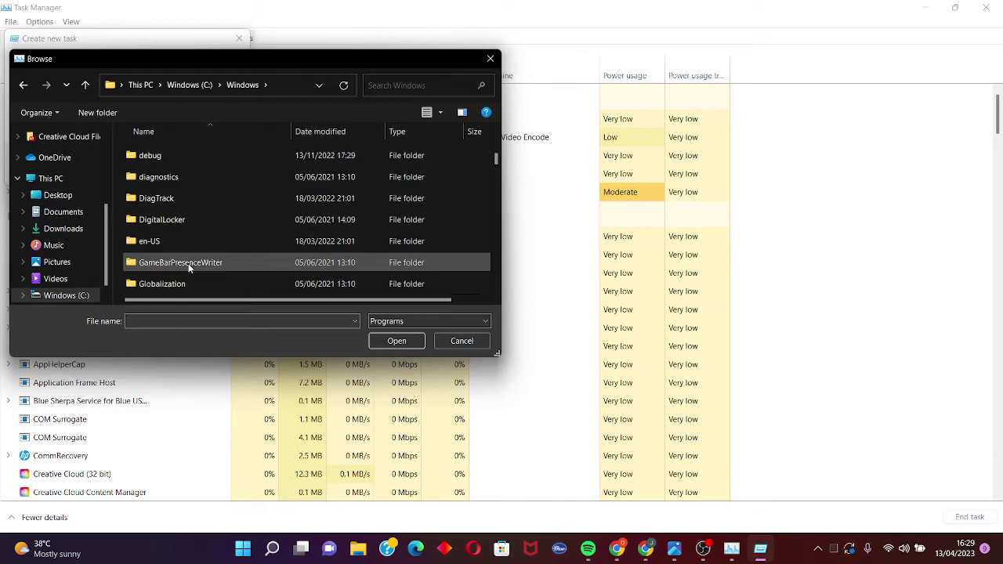
scroll(188, 268, down, 5)
scroll(188, 268, down, 5)
scroll(188, 267, down, 5)
scroll(188, 268, down, 5)
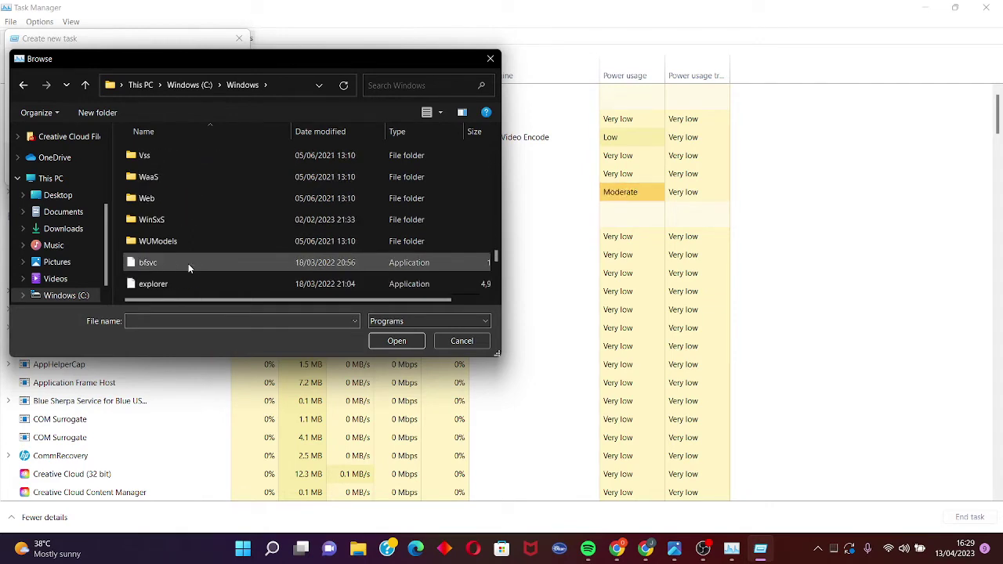
scroll(188, 263, down, 3)
scroll(188, 263, up, 1)
scroll(188, 263, up, 2)
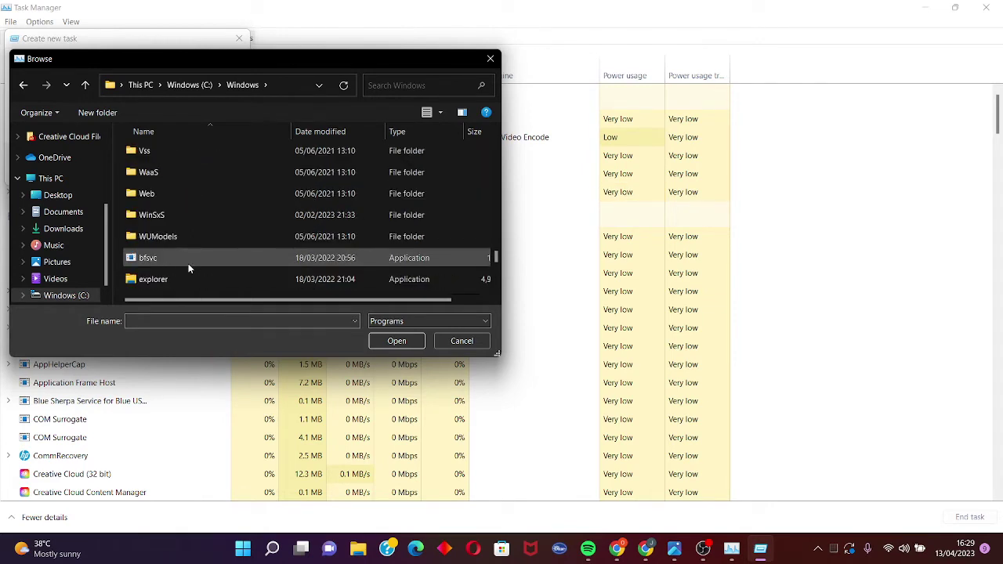
scroll(188, 264, up, 1)
scroll(188, 264, up, 2)
scroll(188, 264, up, 1)
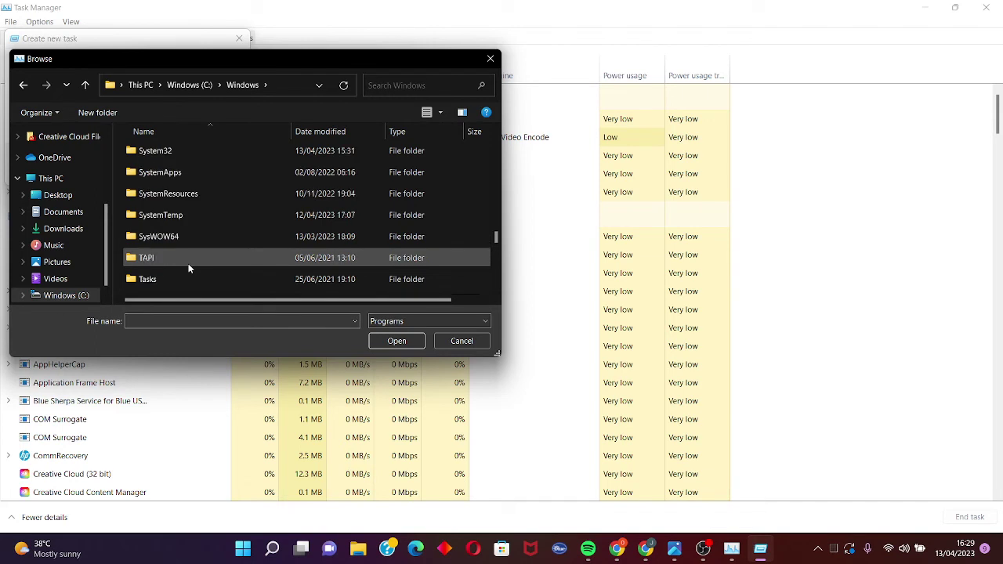
Open System32 and pick cmd so the path reads C:\Windows\System32\cmd.exe
double_click(171, 149)
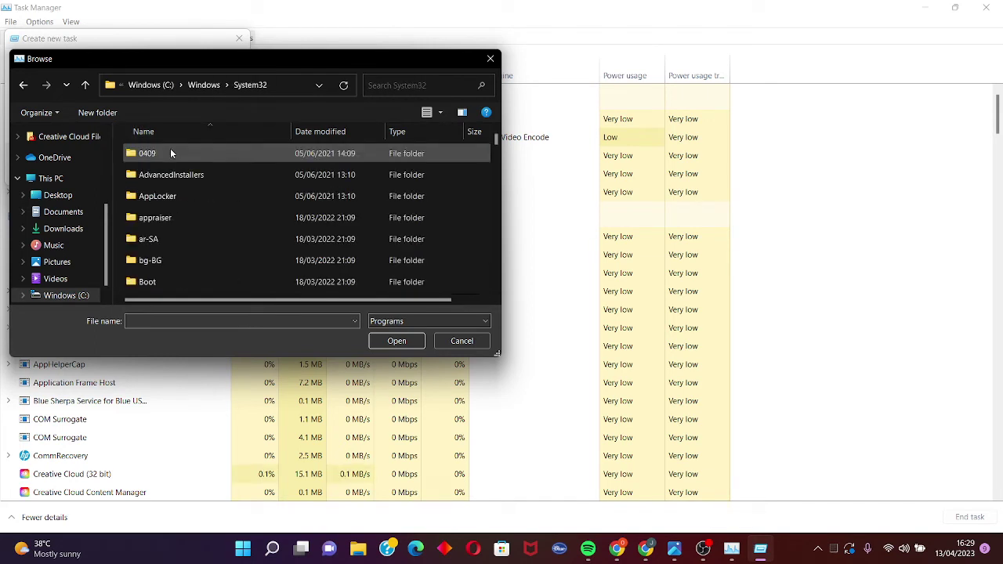
scroll(204, 213, down, 1)
scroll(204, 214, down, 7)
scroll(204, 214, down, 8)
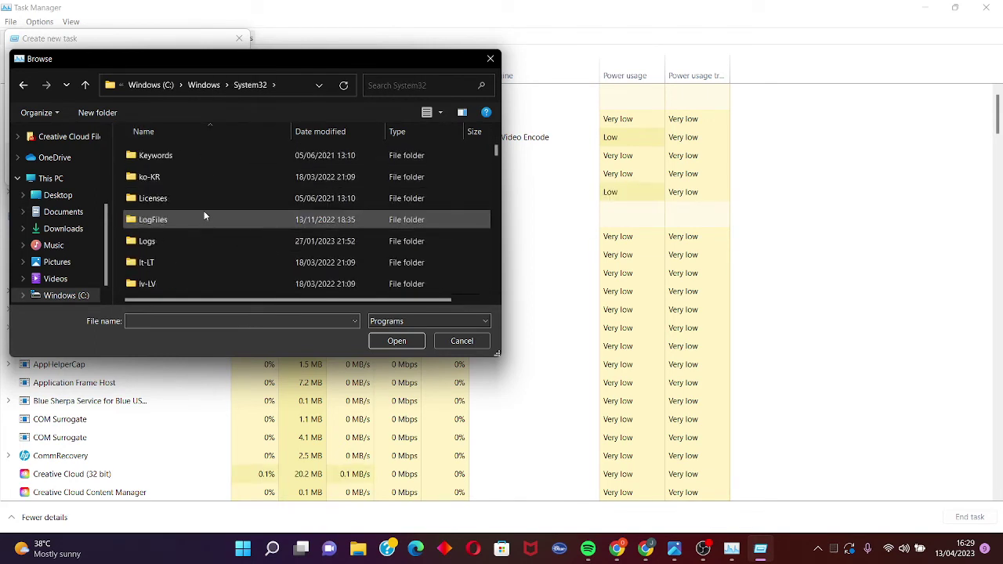
scroll(204, 214, down, 8)
scroll(204, 214, down, 8)
scroll(204, 214, down, 6)
scroll(203, 214, down, 6)
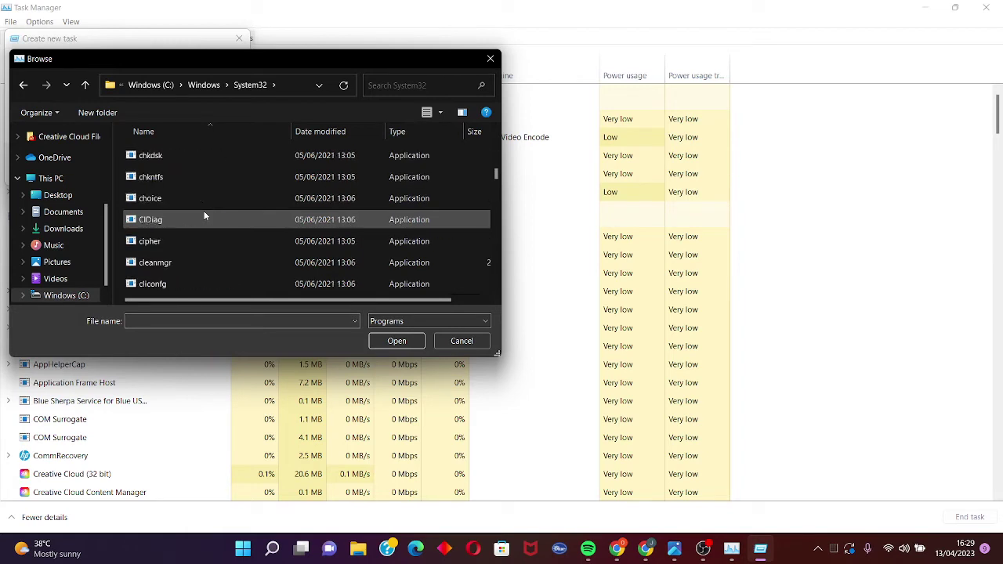
scroll(203, 214, down, 3)
scroll(204, 214, down, 2)
scroll(204, 213, down, 2)
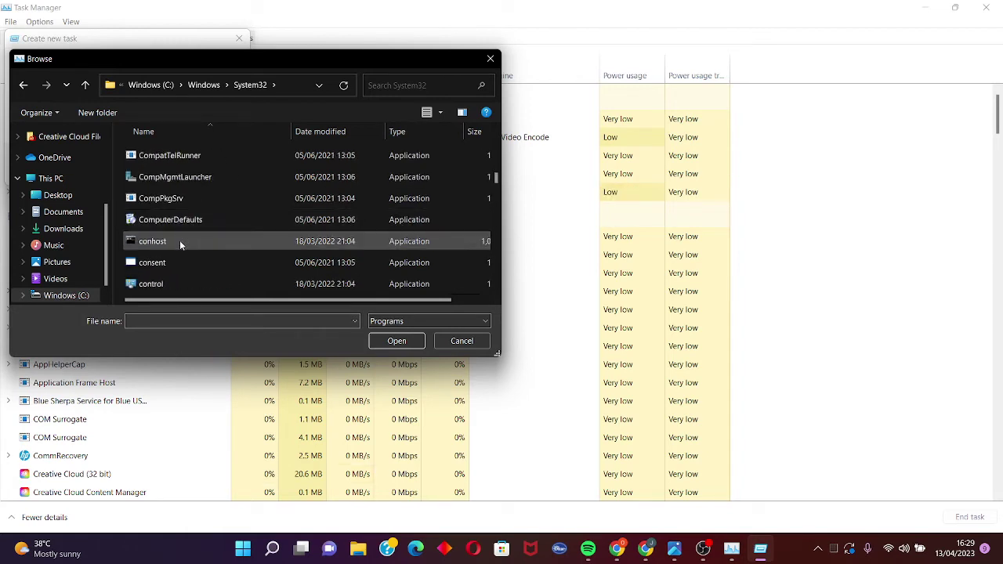
scroll(204, 214, down, 2)
scroll(204, 218, down, 2)
scroll(204, 218, down, 2)
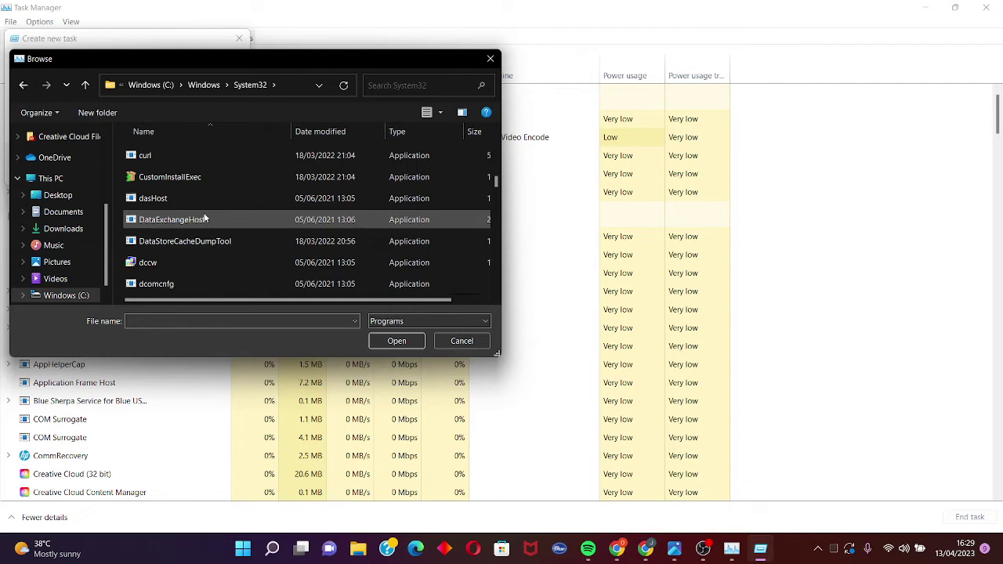
scroll(204, 217, down, 1)
scroll(203, 216, up, 1)
scroll(204, 217, up, 2)
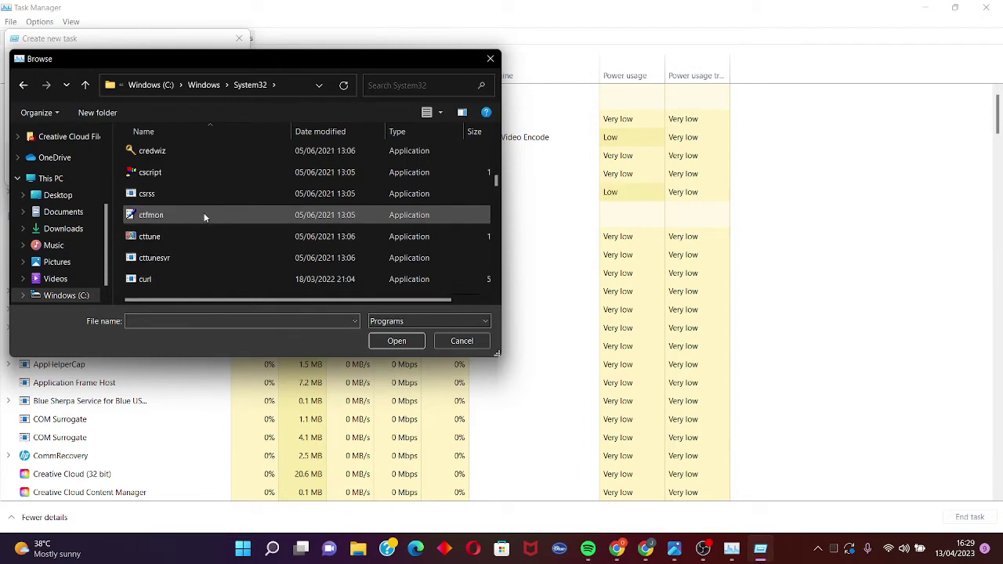
scroll(204, 218, up, 2)
scroll(204, 217, up, 1)
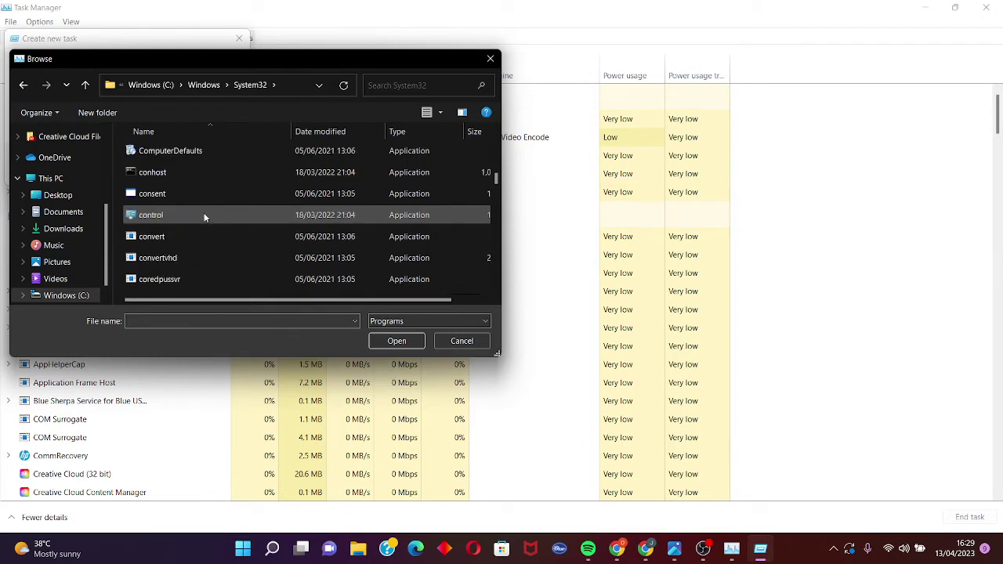
scroll(204, 217, up, 1)
scroll(204, 217, up, 2)
scroll(204, 217, up, 1)
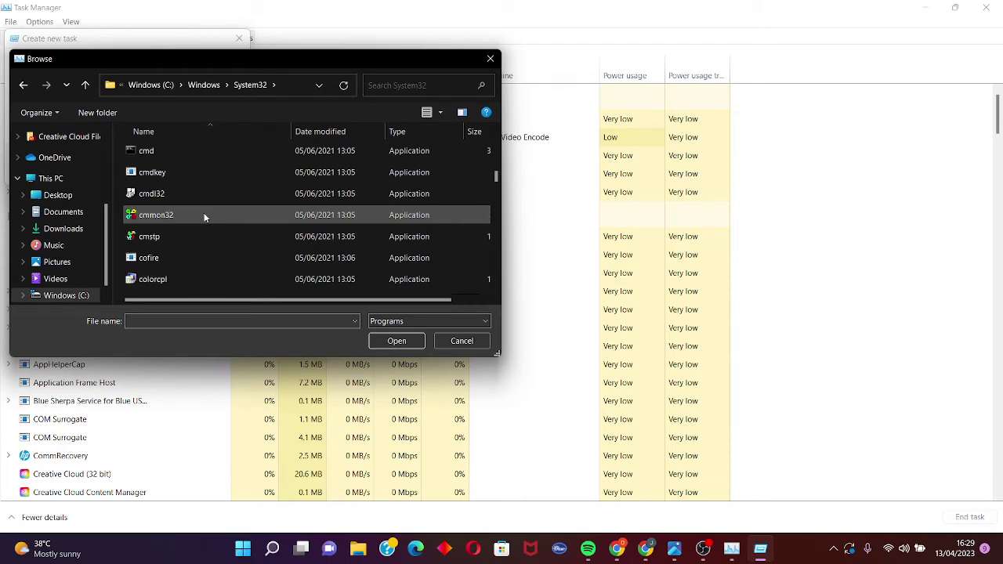
double_click(174, 160)
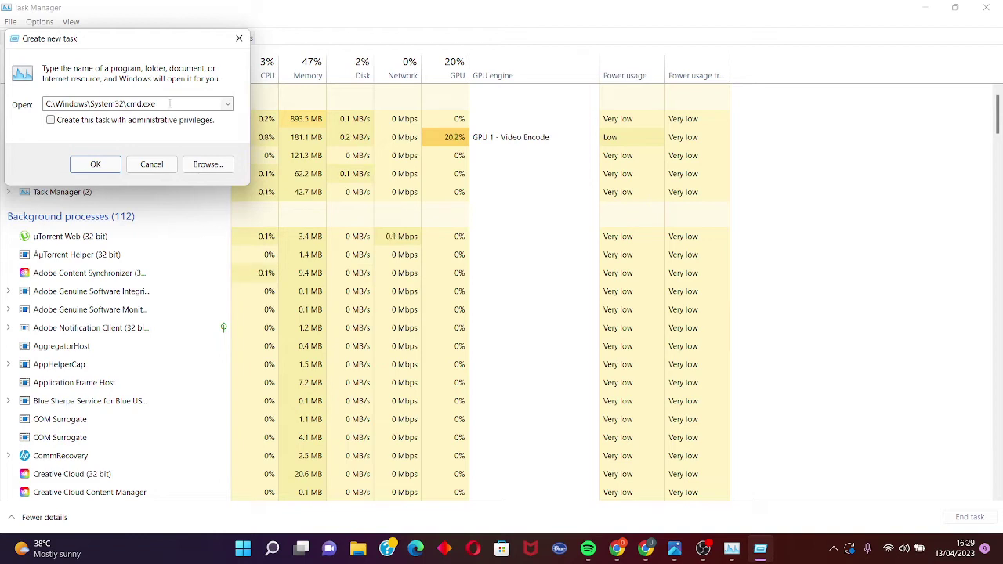
Append '--update' to the cmd.exe path and run it to open Command Prompt
double_click(168, 104)
click(169, 104)
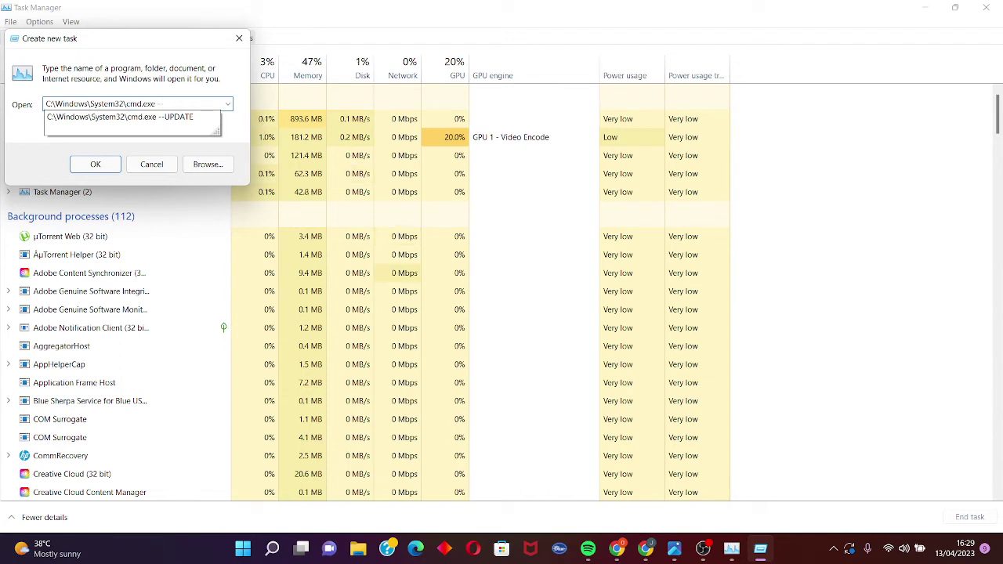
text( --upd)
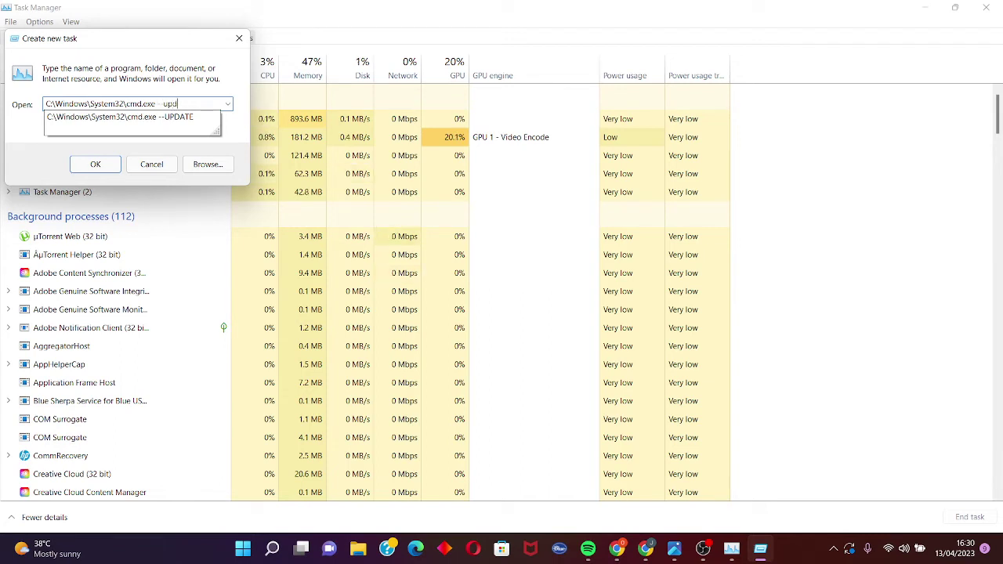
text(ate)
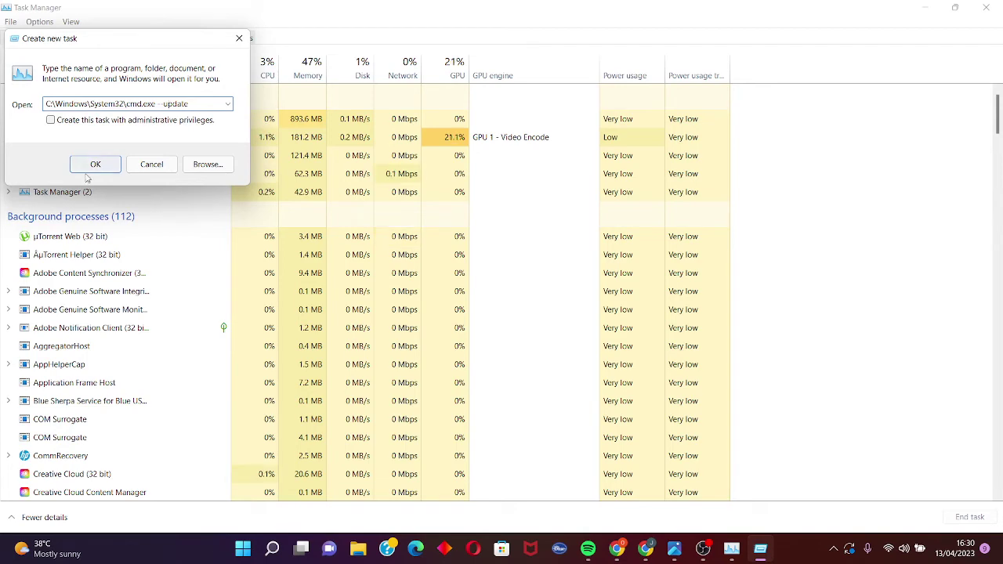
click(96, 168)
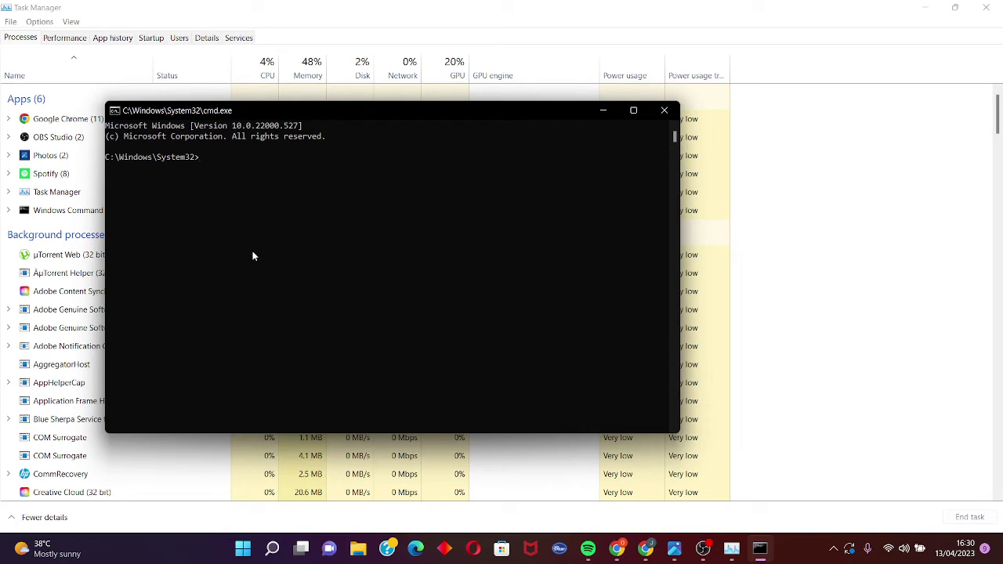
Run gpupdate in the Command Prompt
text(g)
text(pu)
text(pda)
text(te)
key(Return)
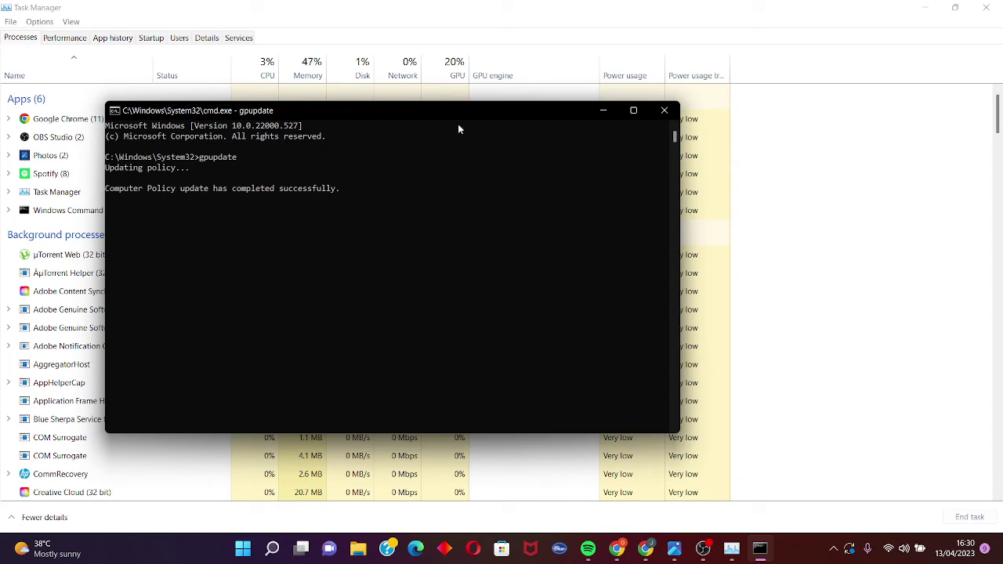
click(670, 116)
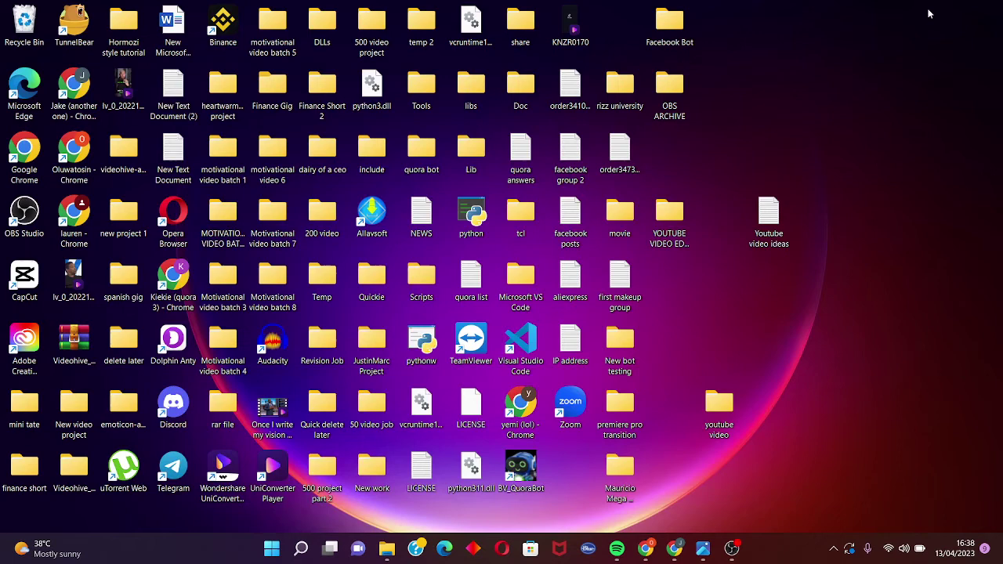